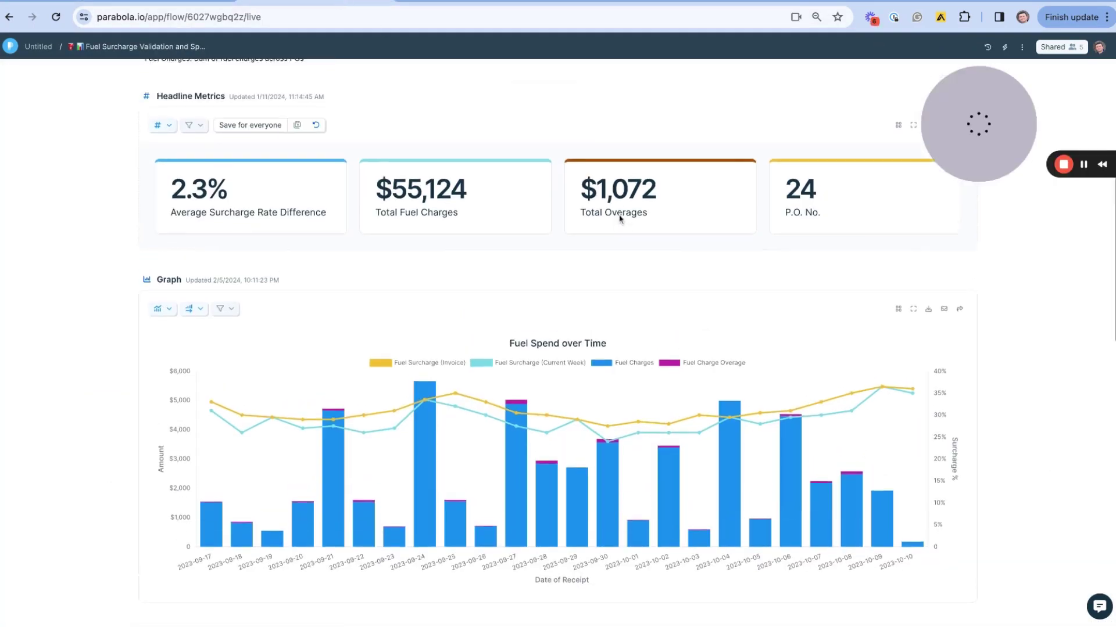
Review the Invoice Tracking Report's headline metrics and fuel spend graph alongside the sample fuel surcharge email PDF in Google Drive
scroll(620, 219, up, 6)
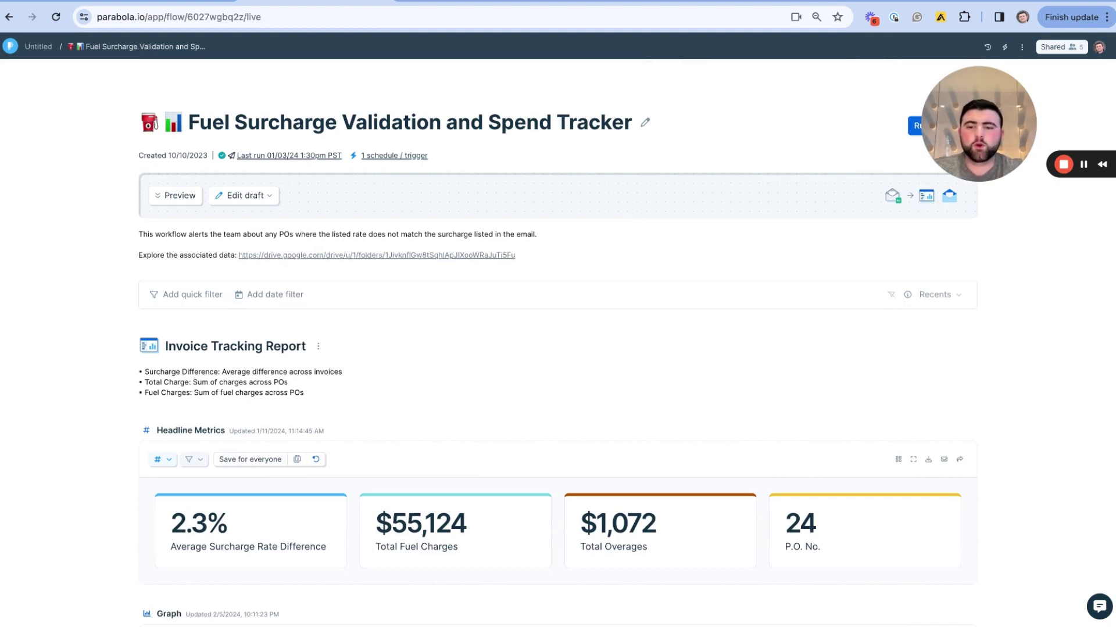
scroll(1045, 370, down, 5)
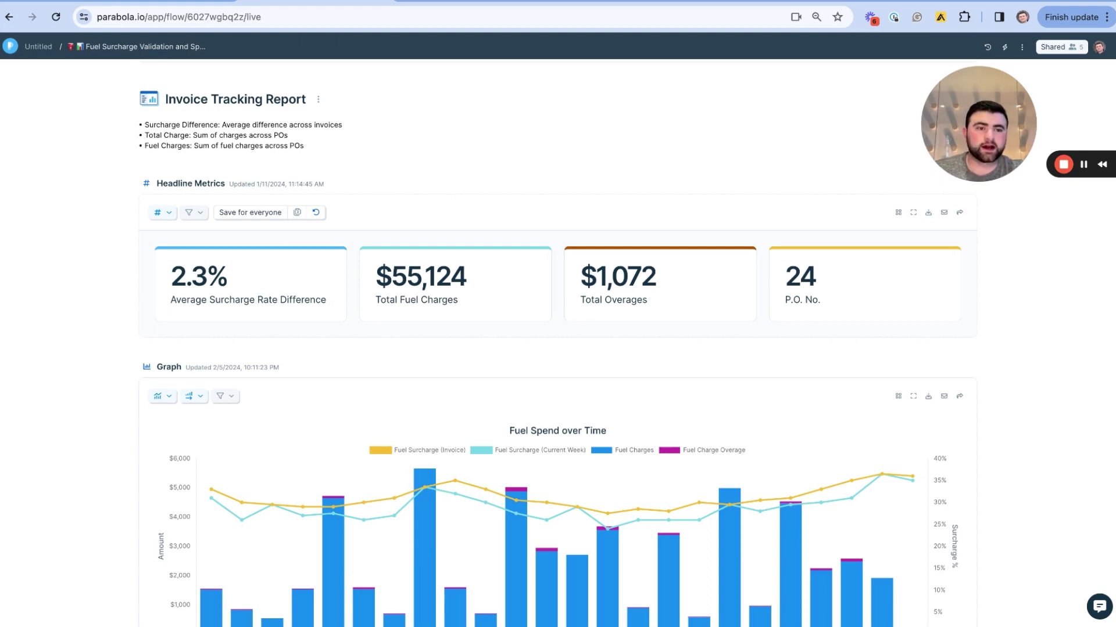
click(494, 3)
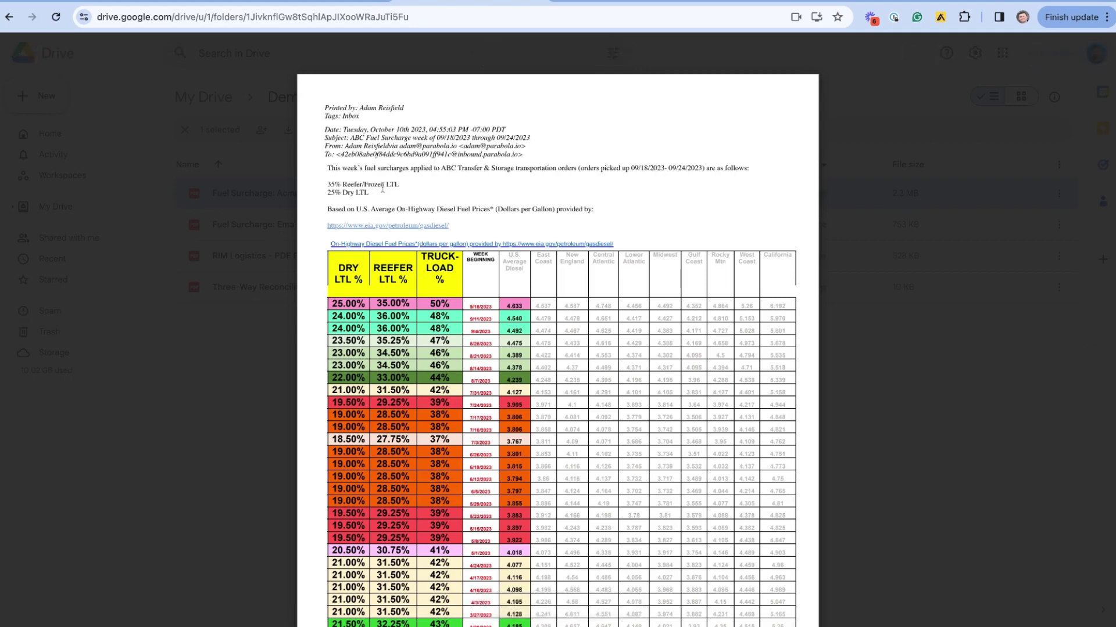
click(361, 2)
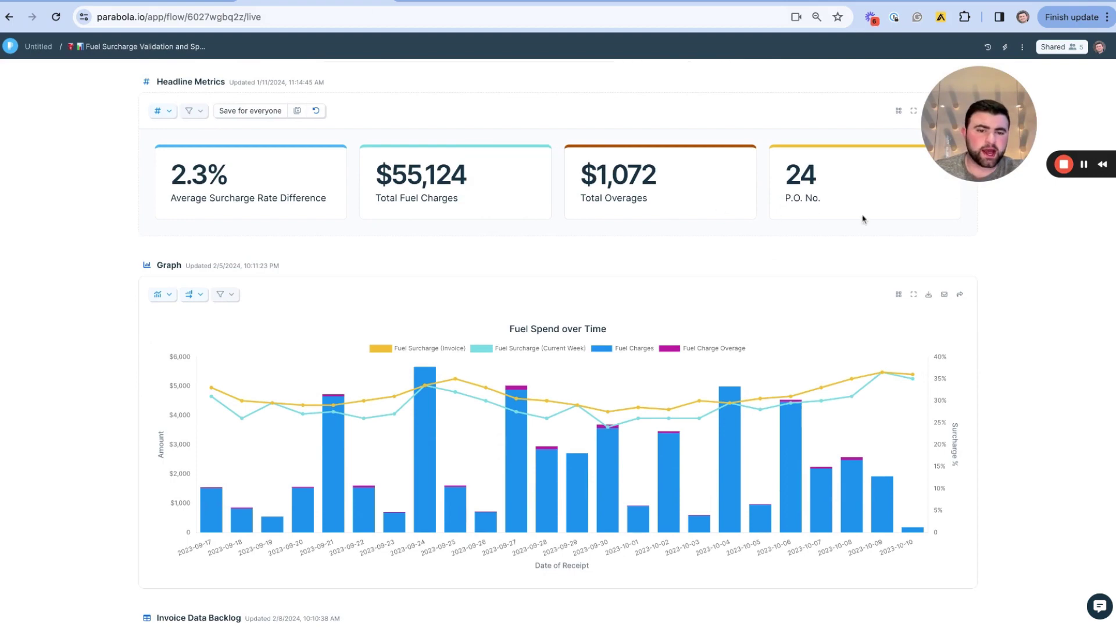
scroll(479, 376, down, 2)
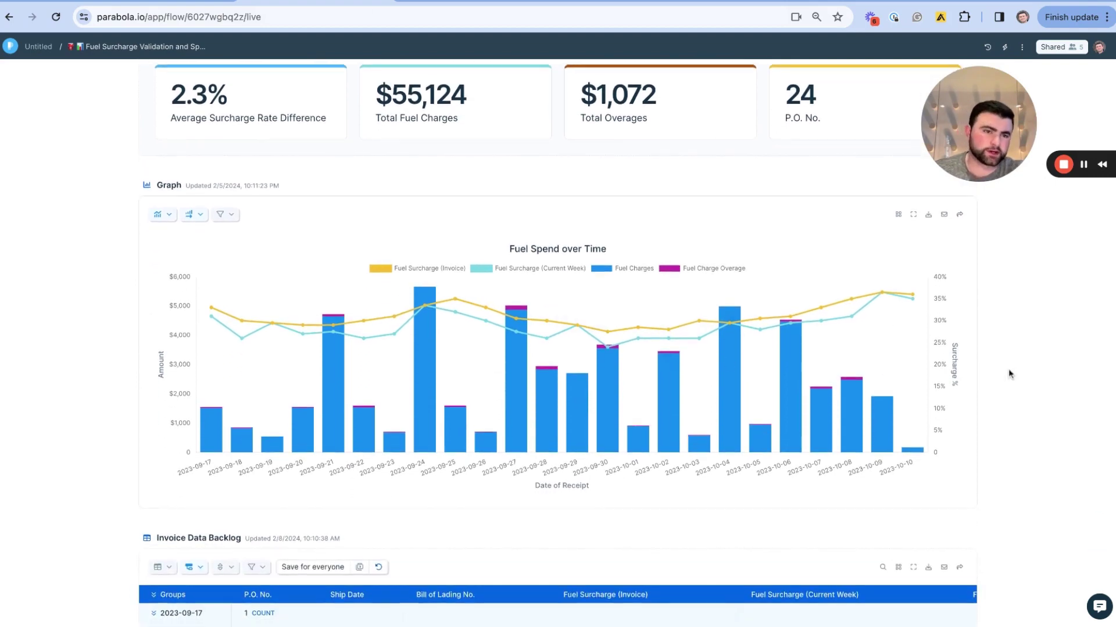
Switch to the draft flow and open the Shipment Packet email attachment step in the Ingest Shipment Packet card
click(187, 2)
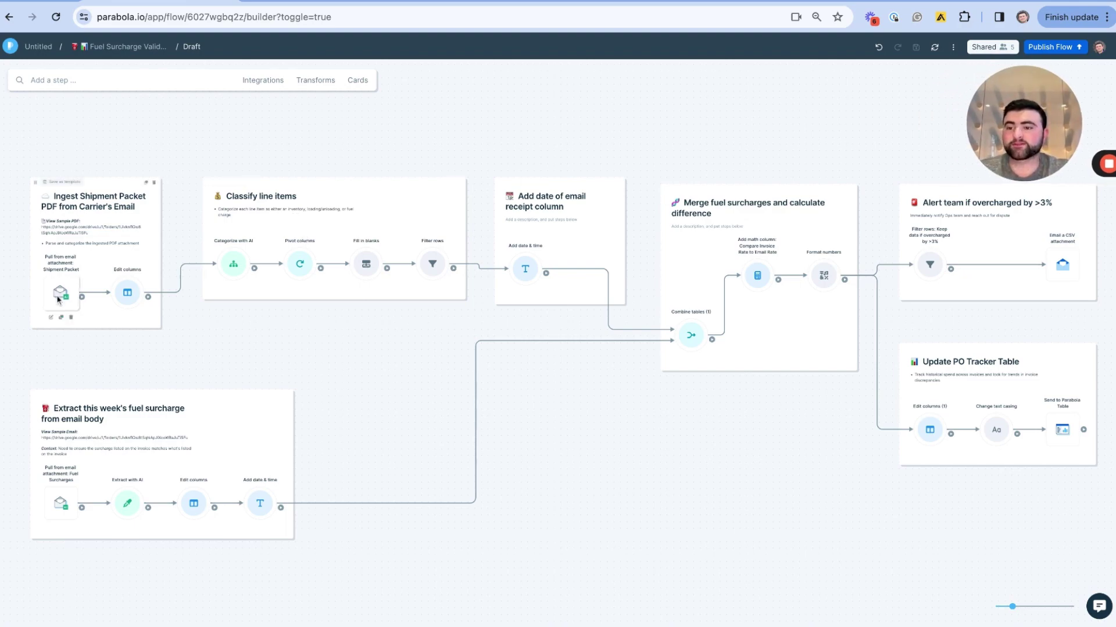
scroll(57, 299, up, 5)
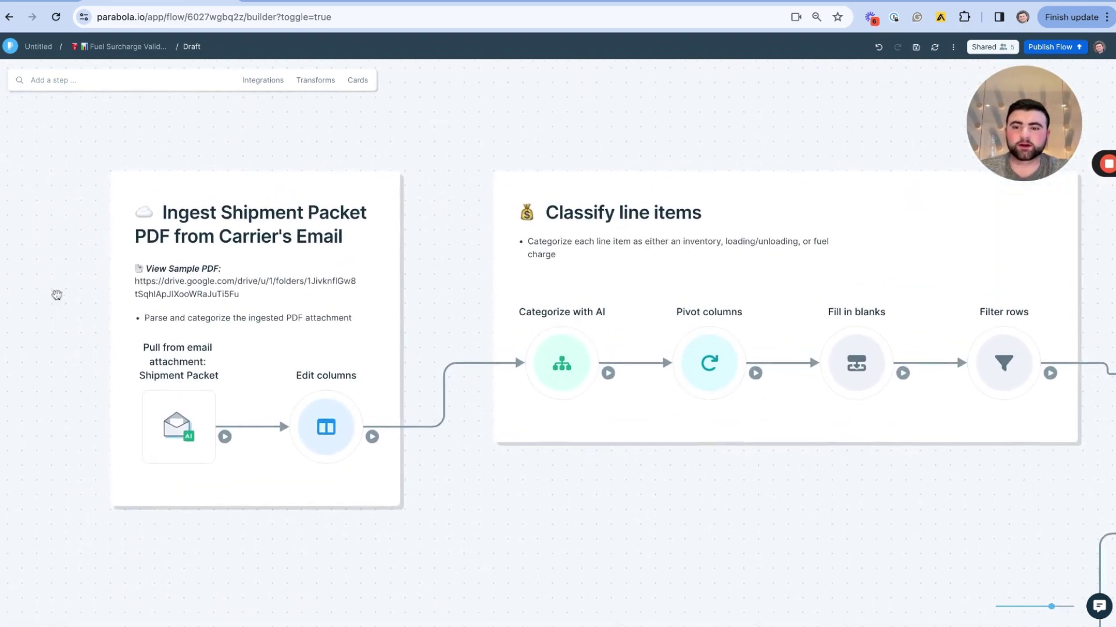
click(178, 424)
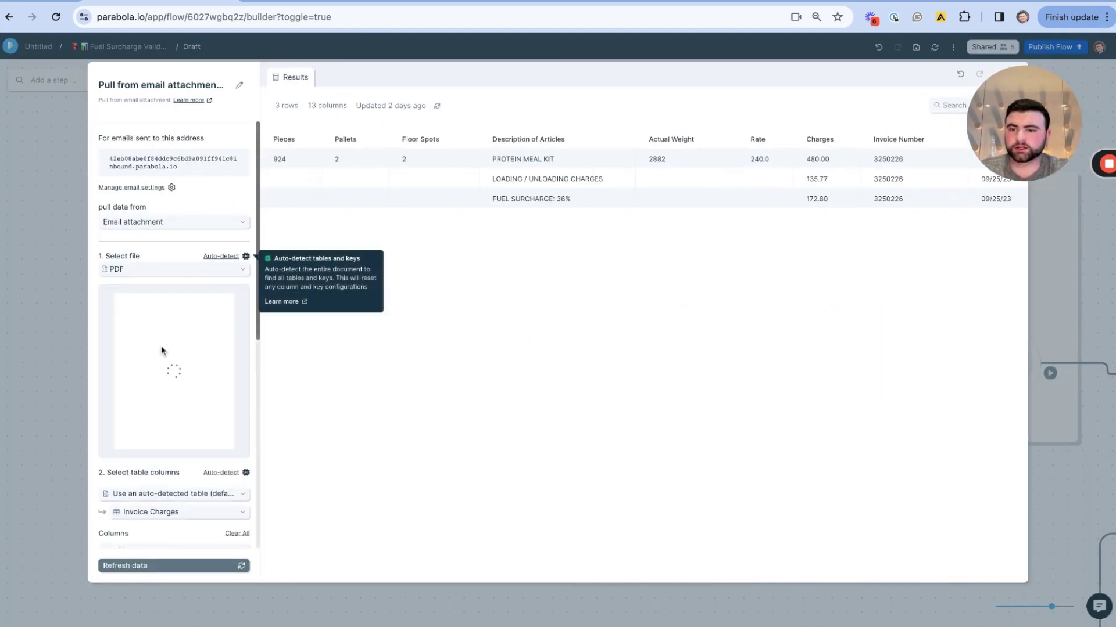
Enlarge the attached PDF, read through the invoice, bill of lading and accessorial charges pages, and close the preview
scroll(162, 350, down, 3)
click(178, 309)
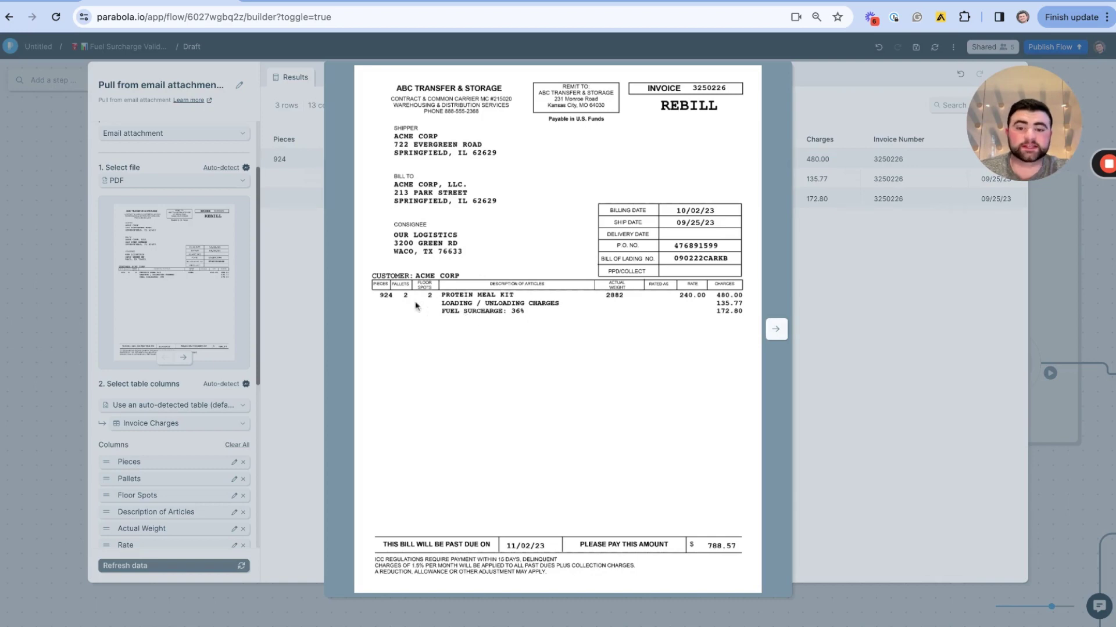
click(777, 330)
click(776, 337)
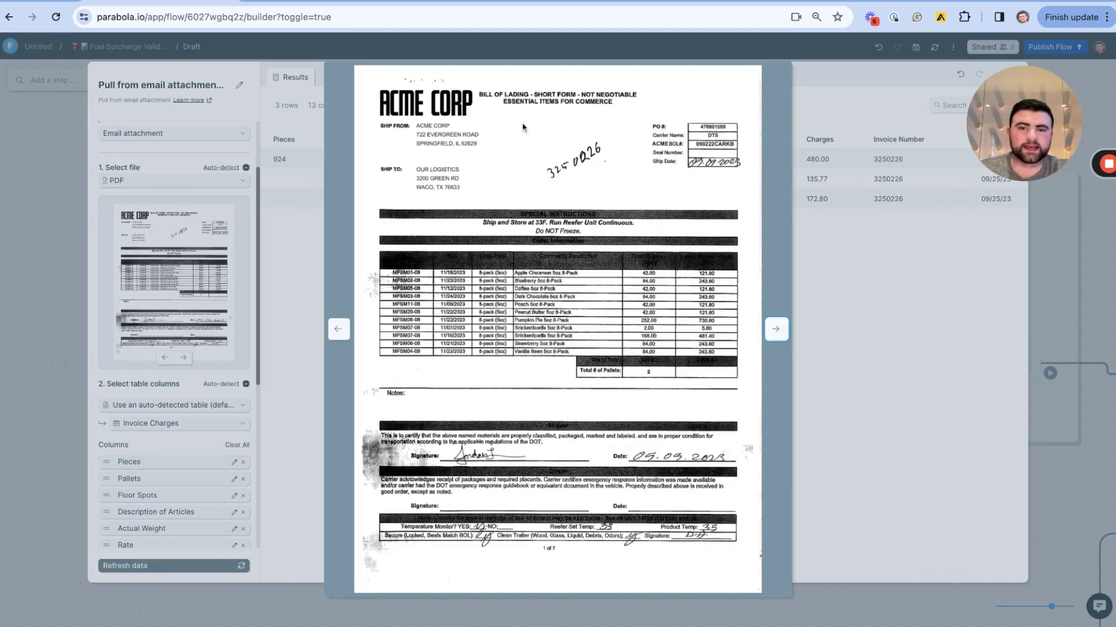
click(775, 330)
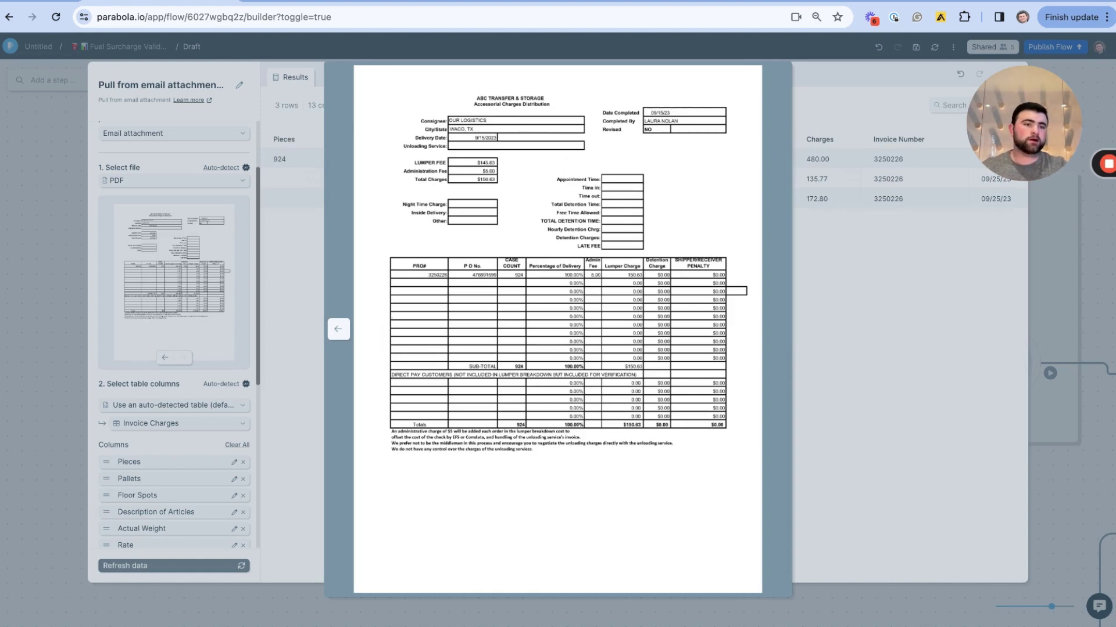
click(336, 330)
click(337, 329)
click(335, 331)
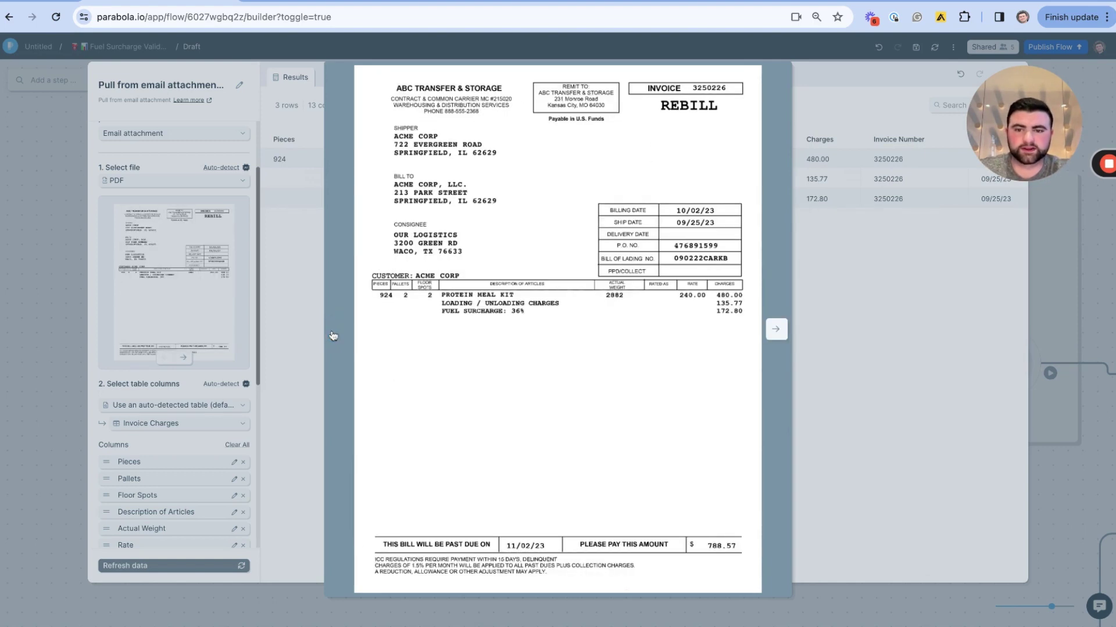
click(297, 357)
Look through the auto-detected tables of the PDF and select Invoice Charges as the table to extract
scroll(180, 356, down, 3)
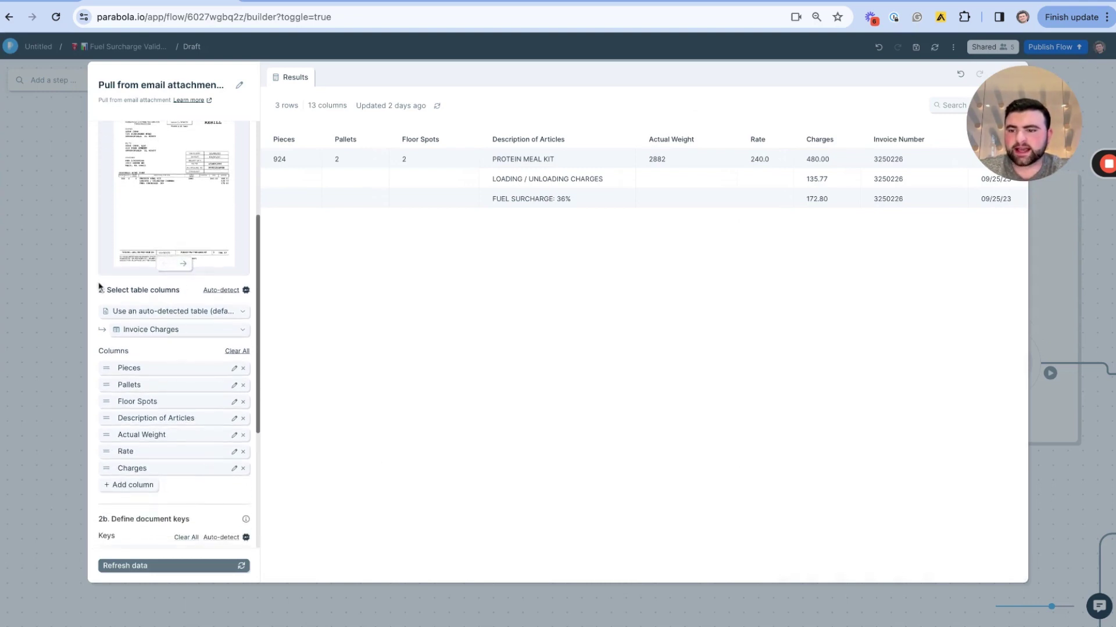
scroll(172, 288, down, 1)
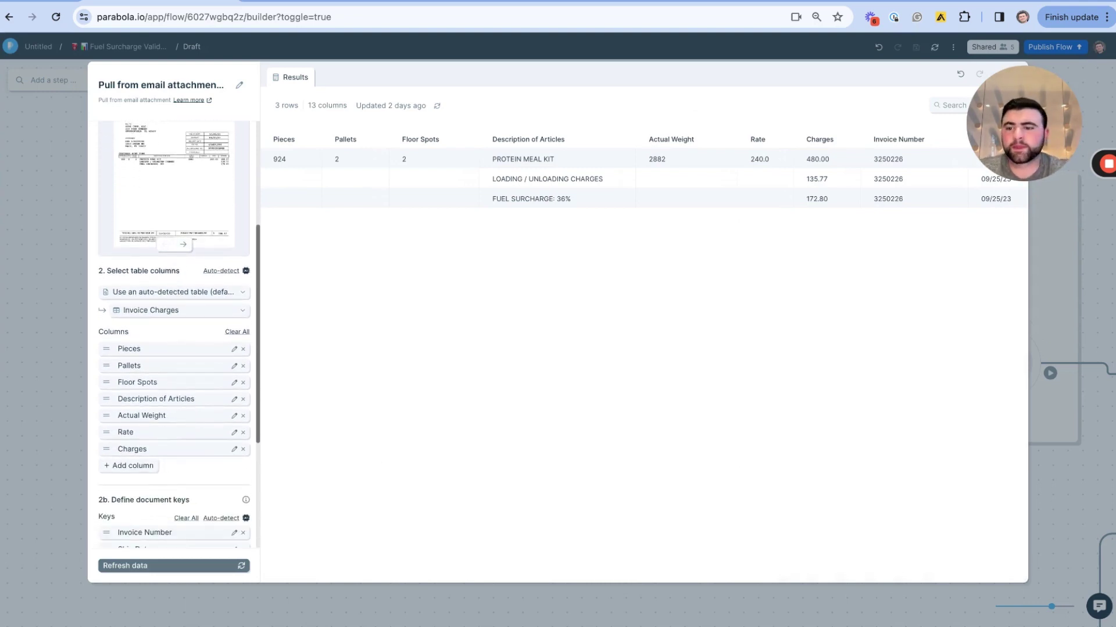
click(154, 311)
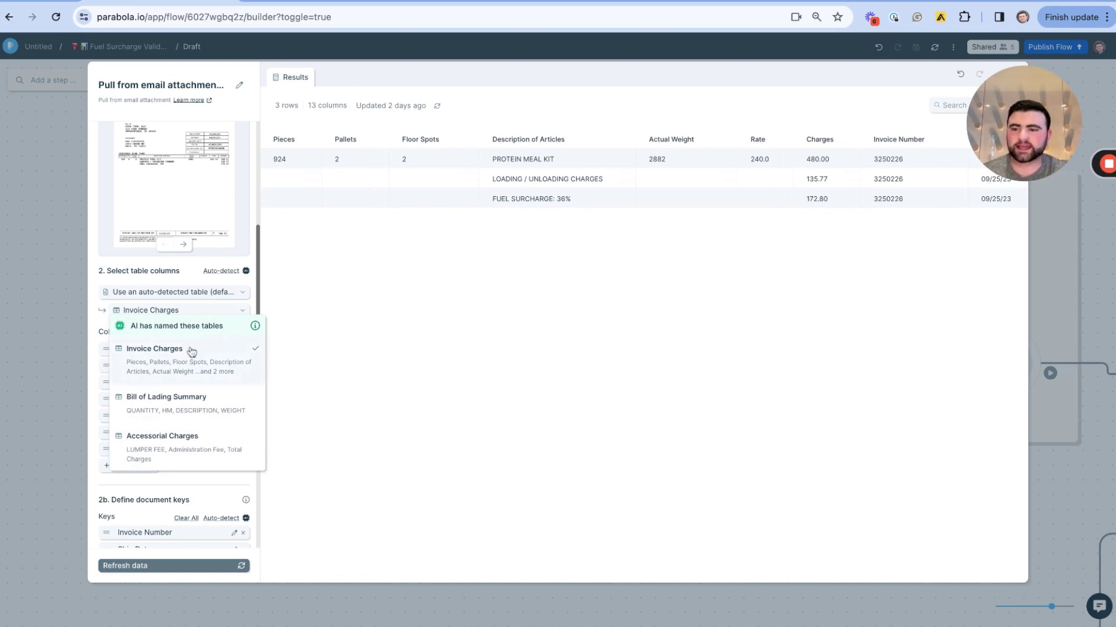
scroll(181, 356, down, 1)
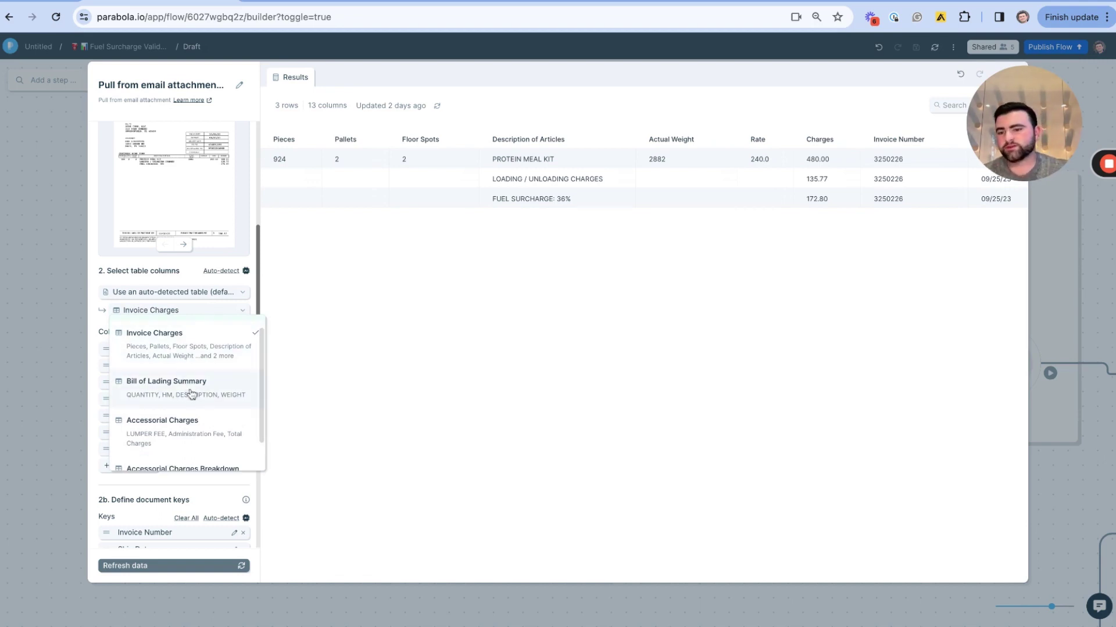
scroll(175, 380, up, 1)
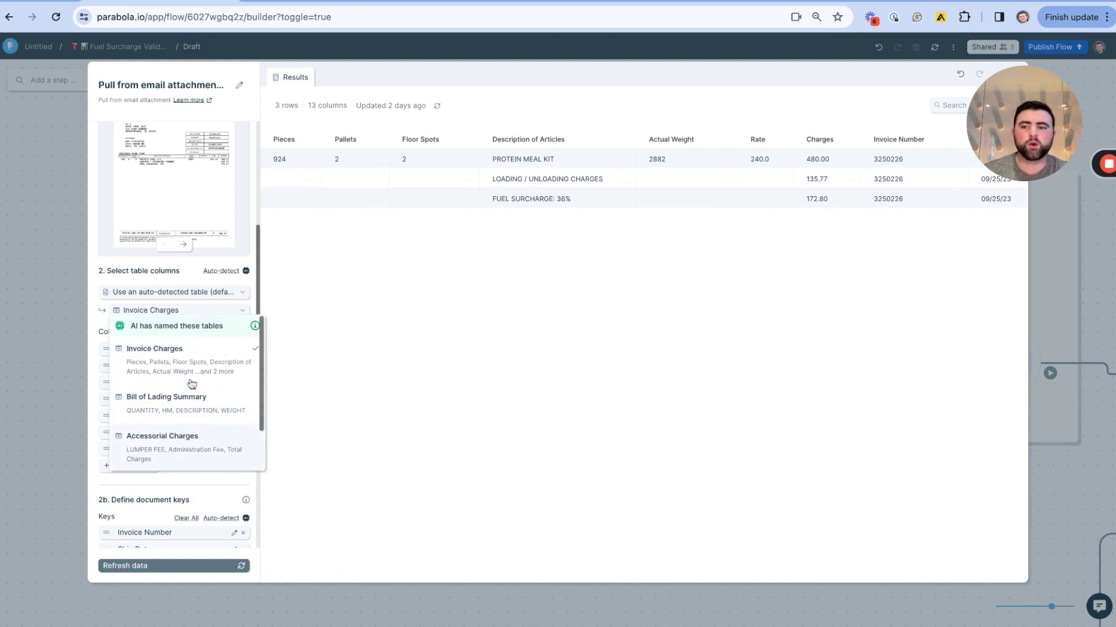
click(160, 357)
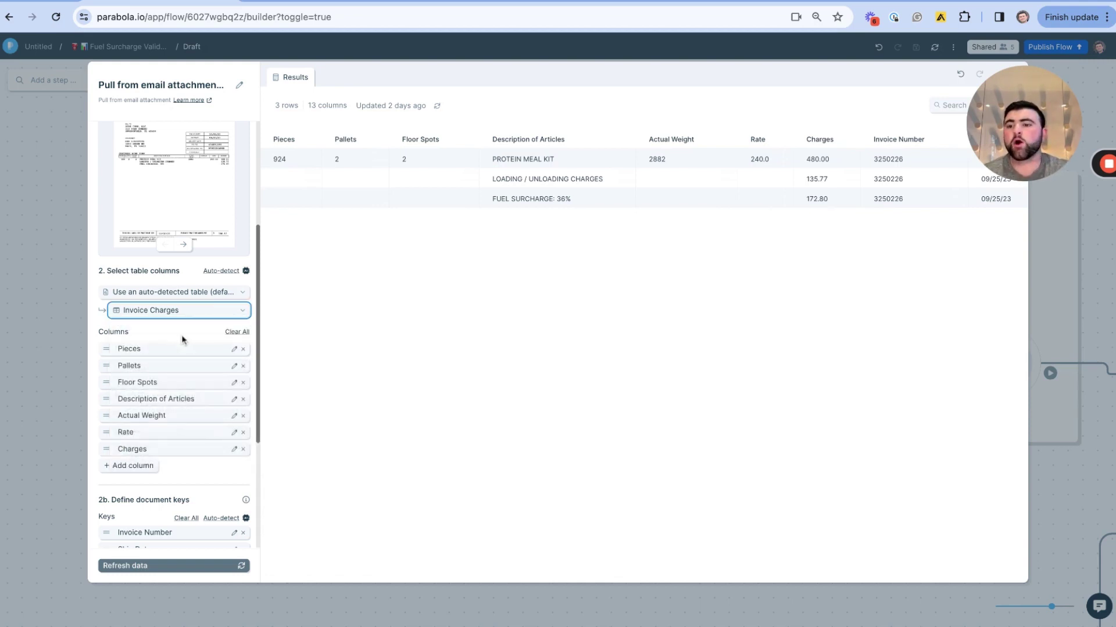
Add two blank example values to the Description of Articles column's settings and close them
scroll(181, 338, down, 2)
scroll(181, 336, down, 1)
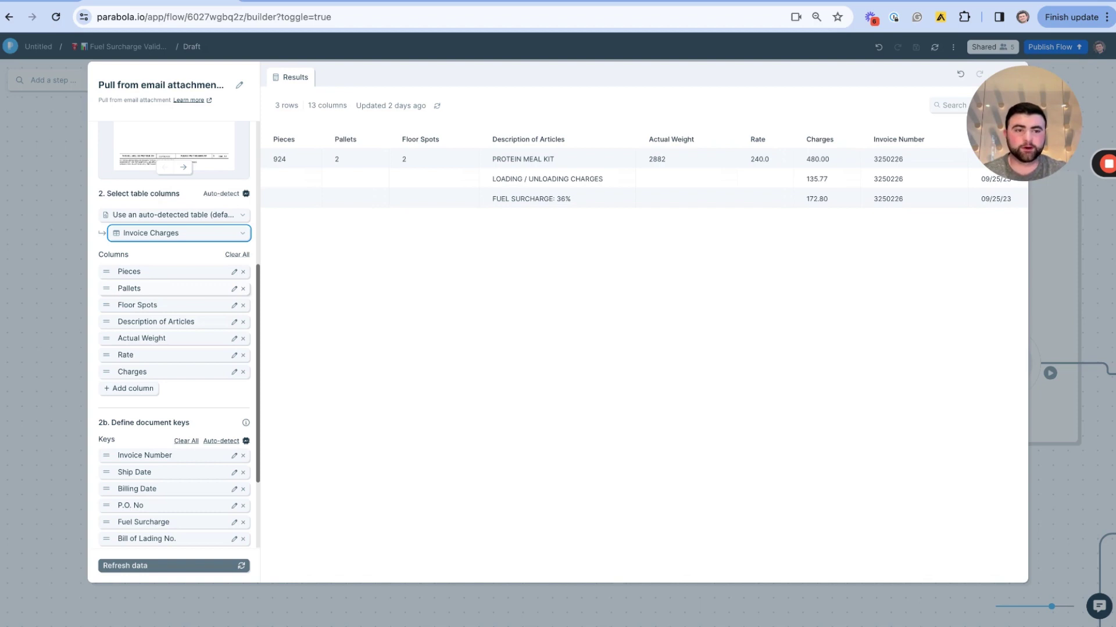
click(174, 323)
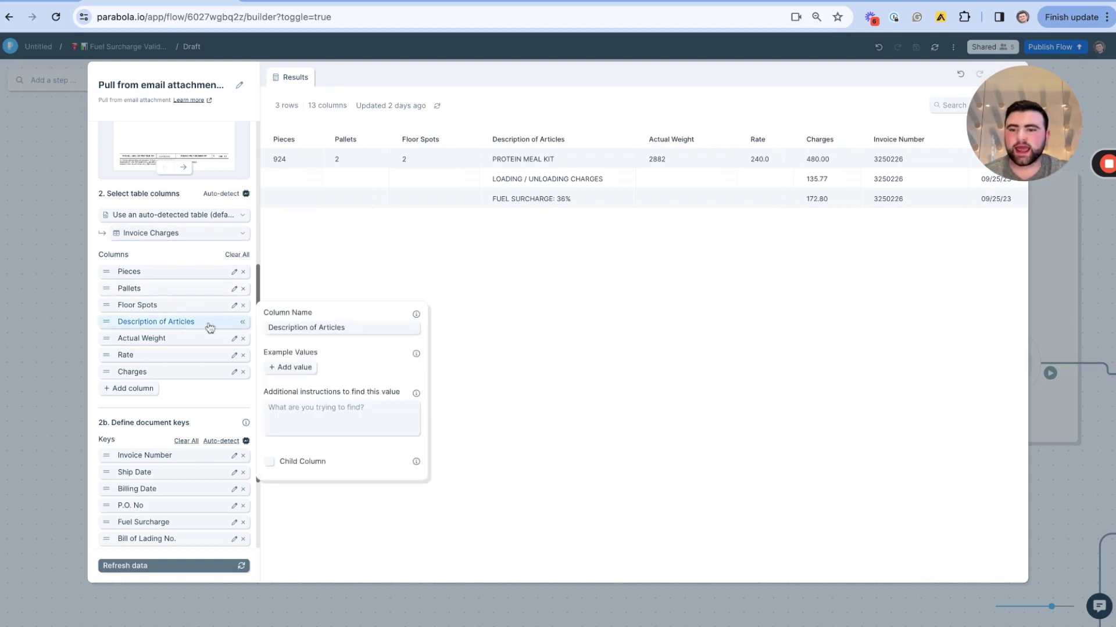
click(308, 366)
click(305, 385)
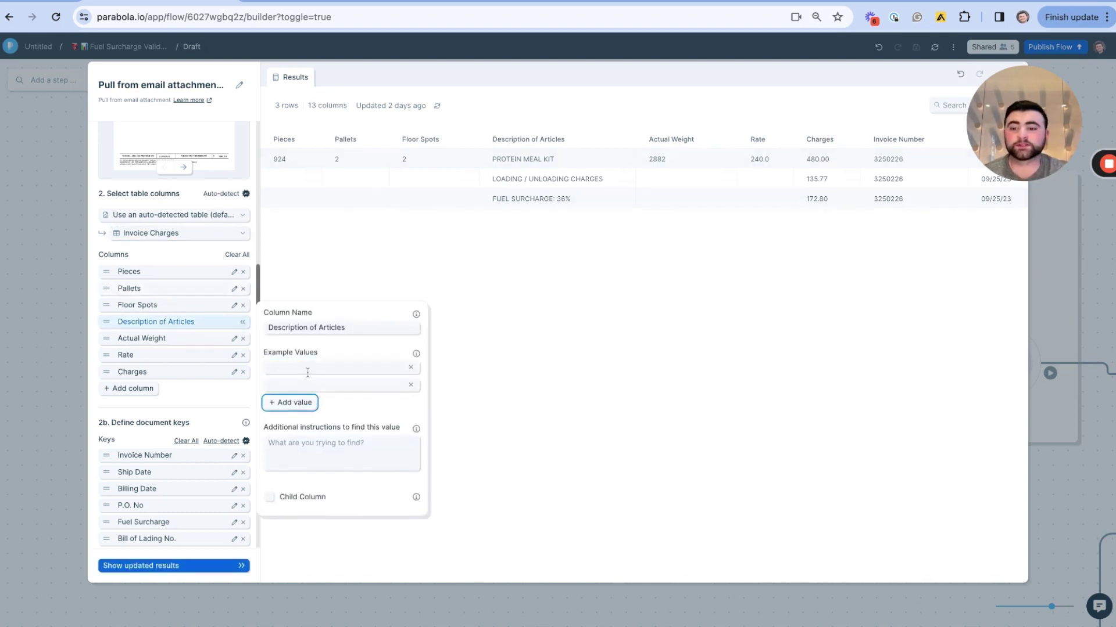
click(351, 448)
click(360, 427)
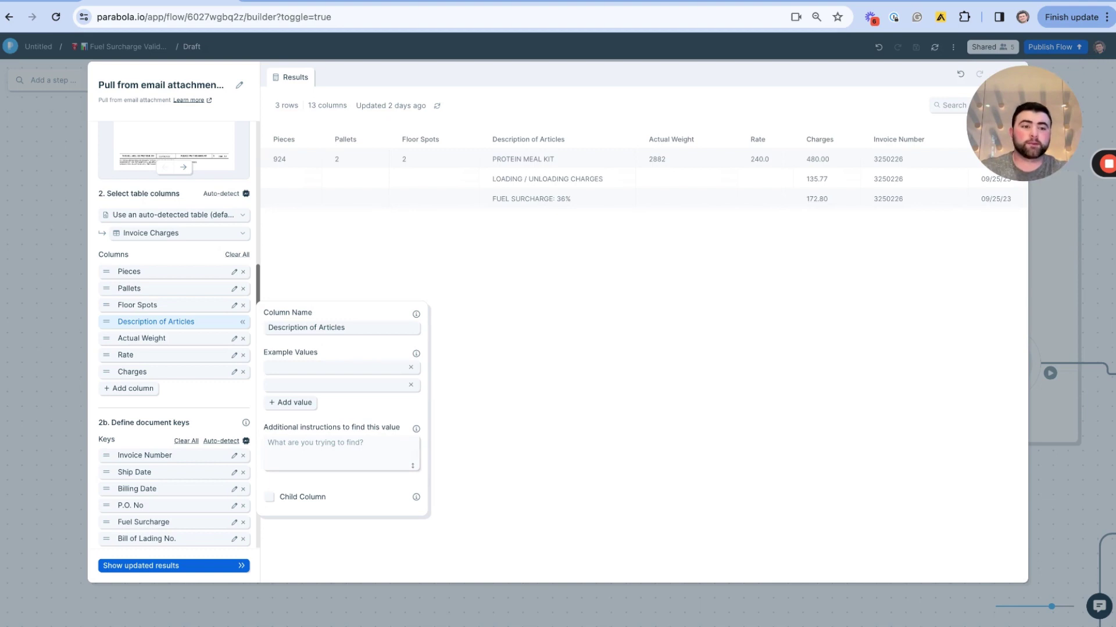
click(499, 372)
Compare the defined table columns and document keys with the extracted columns in the results table
scroll(207, 374, down, 1)
scroll(206, 375, down, 3)
scroll(206, 375, up, 1)
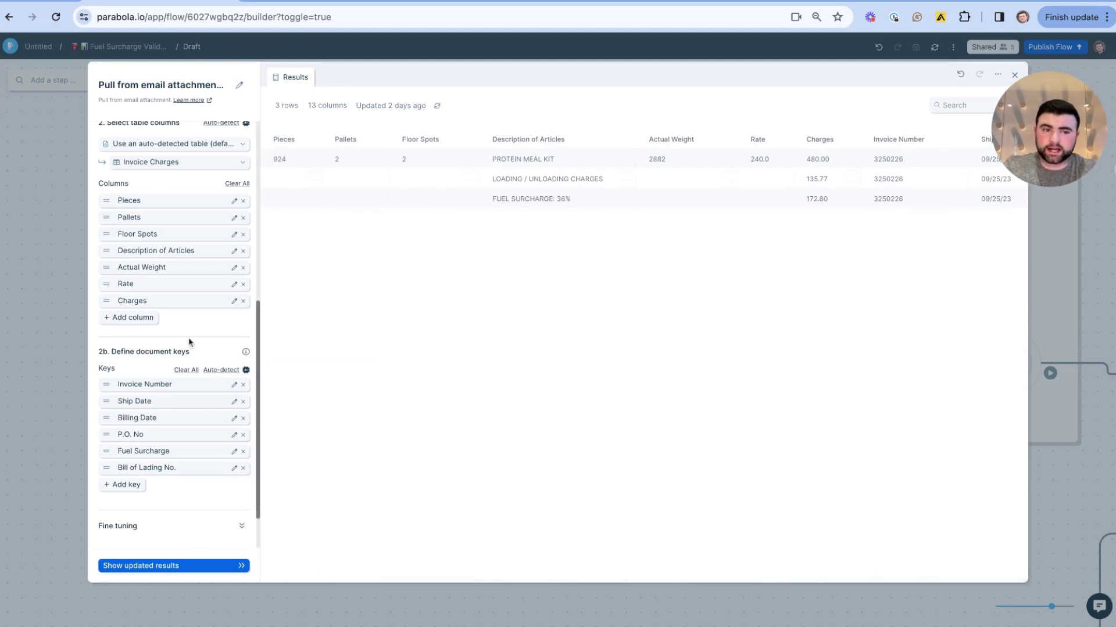
scroll(189, 342, down, 3)
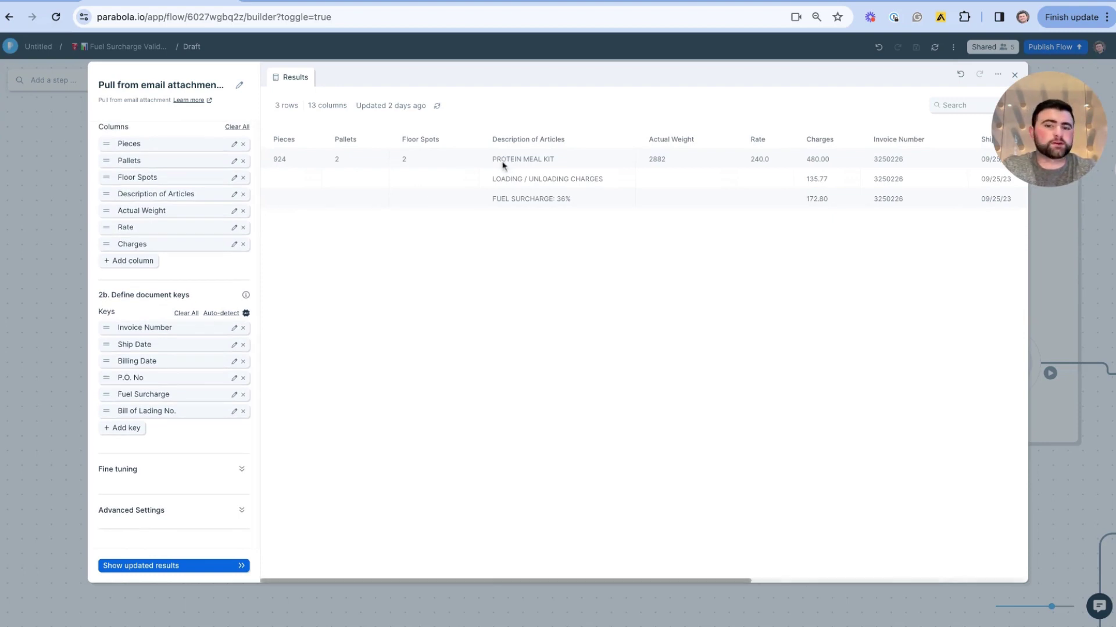
scroll(502, 205, right, 6)
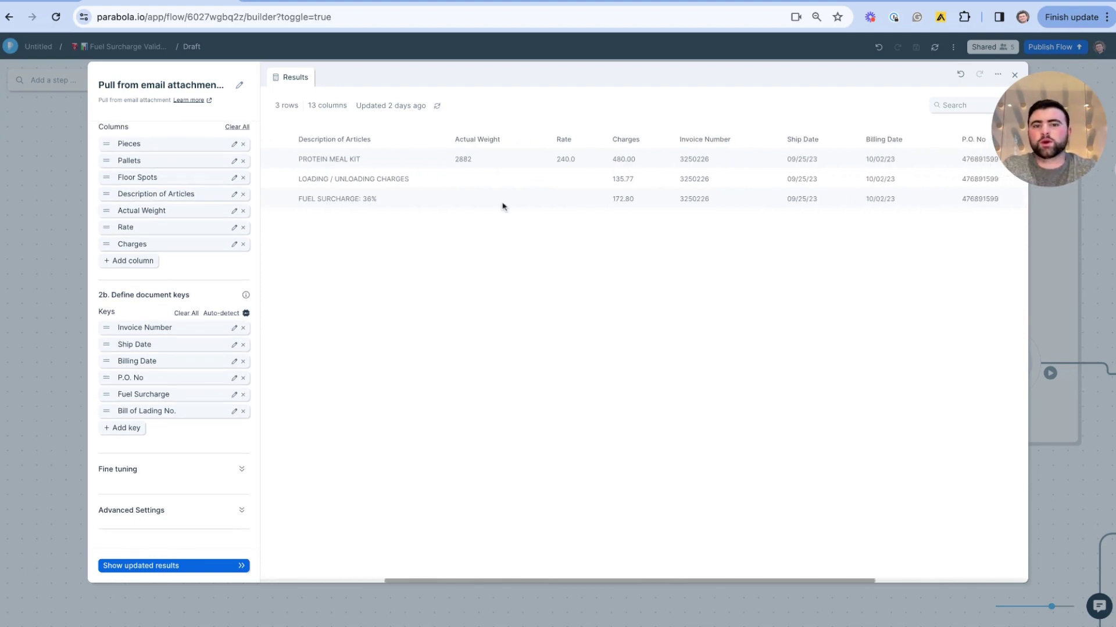
scroll(577, 182, right, 2)
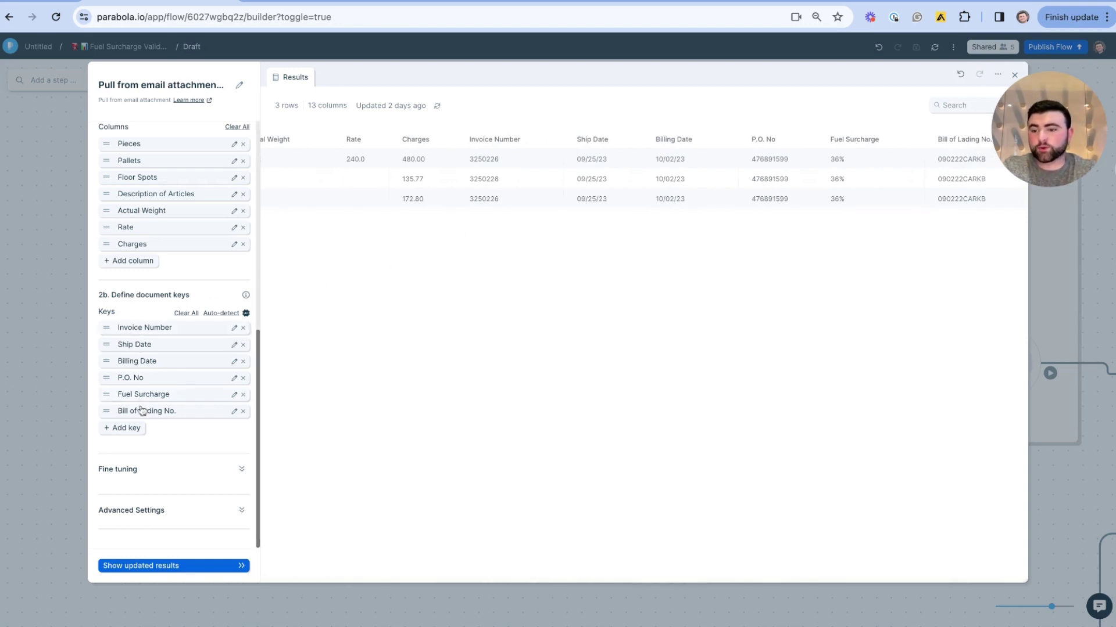
Add a new unnamed document key after Bill of Lading No. and close its settings
click(127, 429)
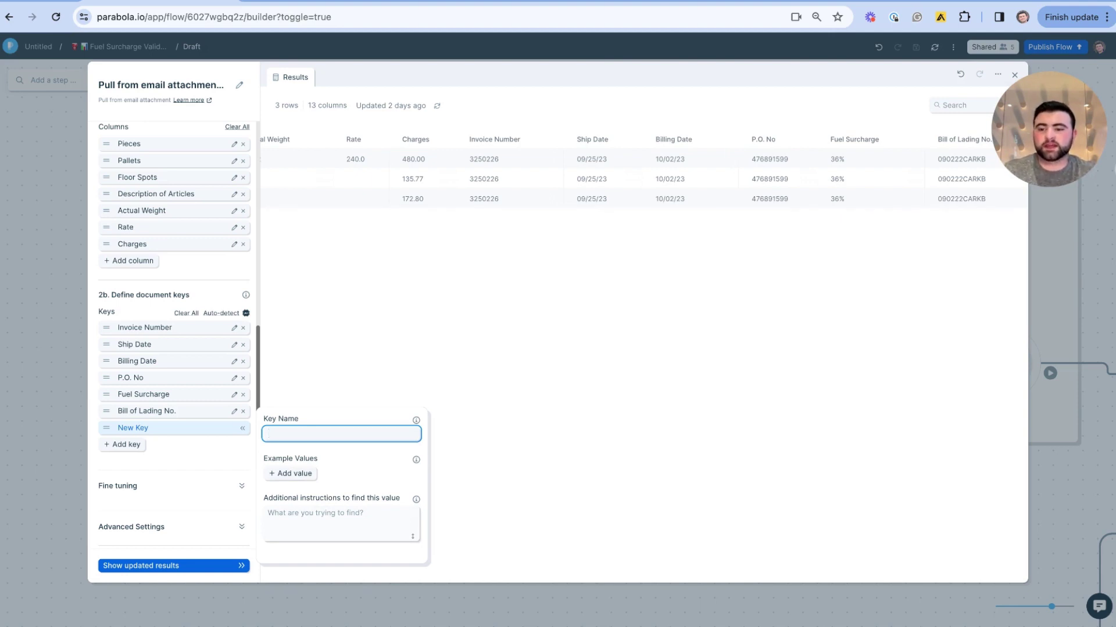
click(531, 316)
scroll(531, 319, left, 6)
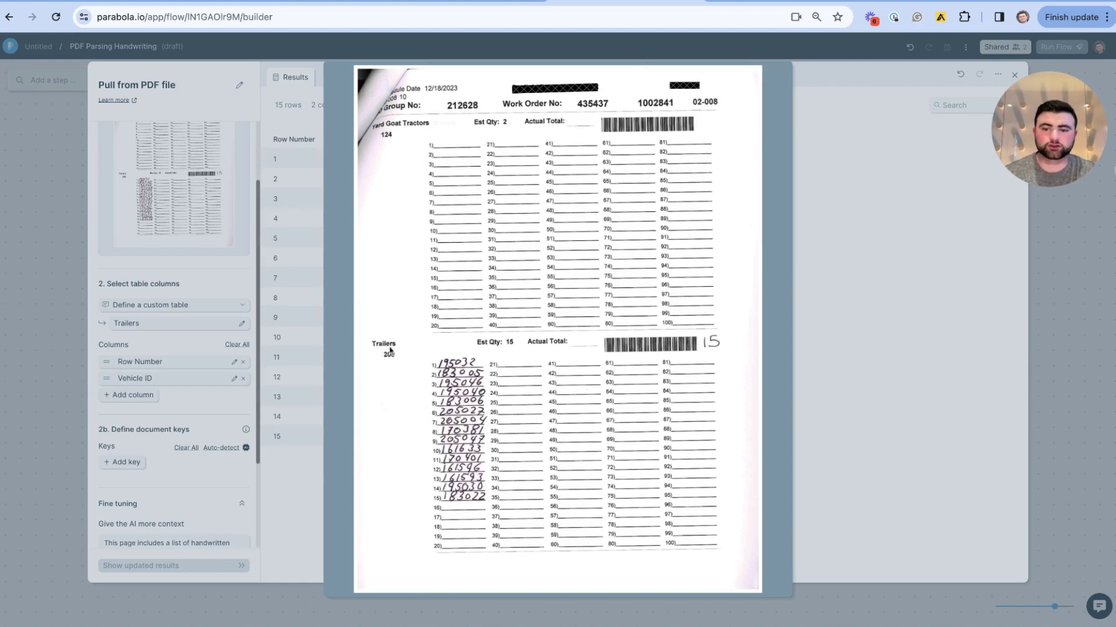
Close the enlarged handwriting PDF in the PDF Parsing Handwriting flow and review the available table extraction options
click(299, 394)
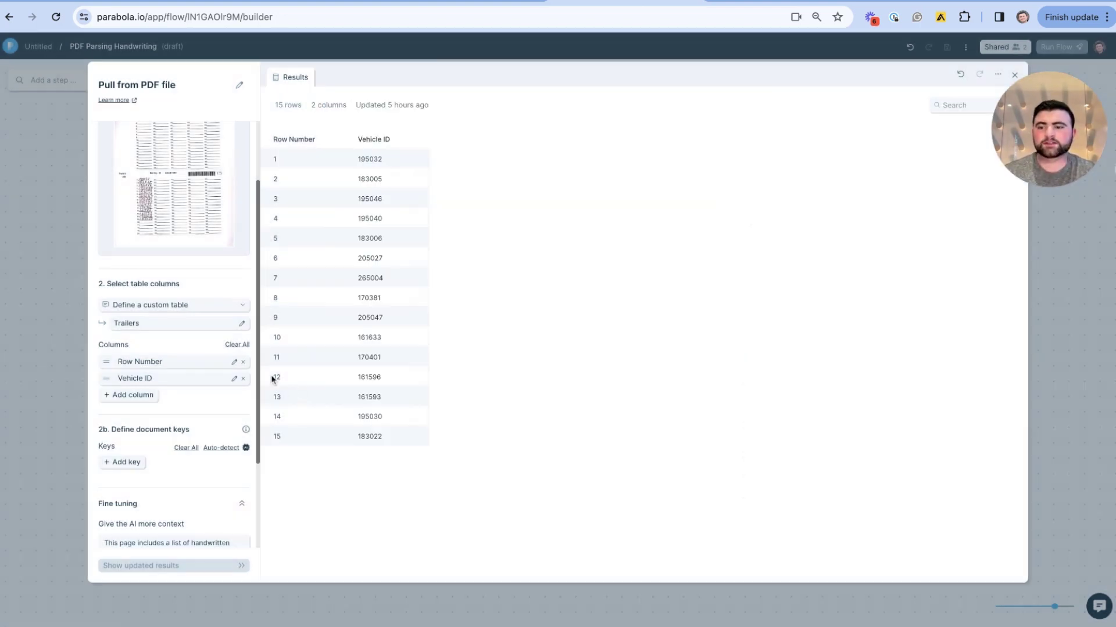
click(169, 309)
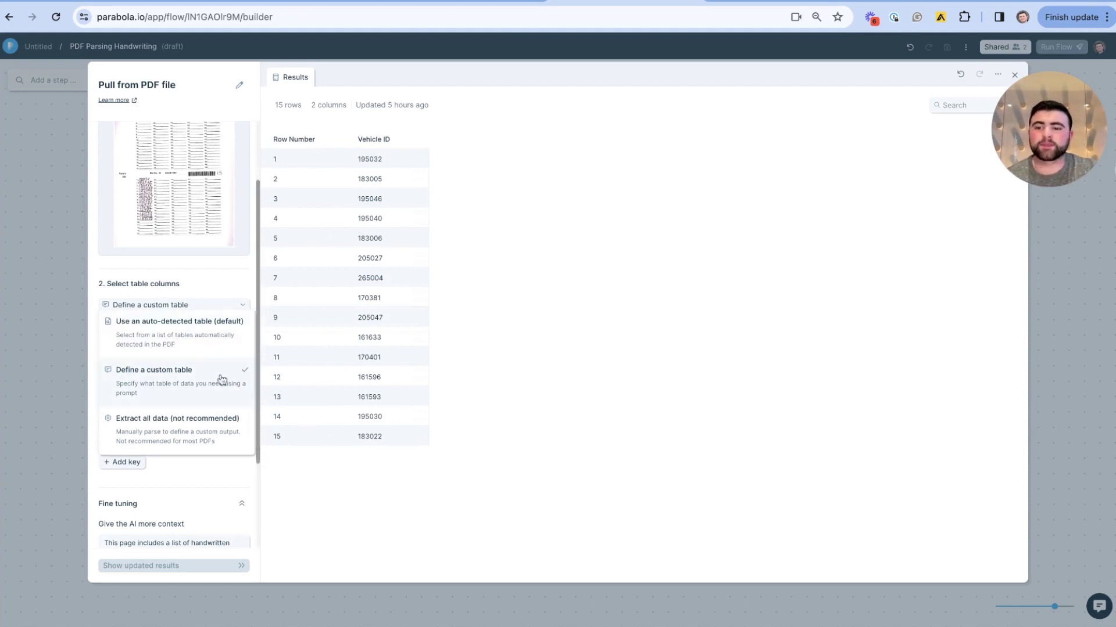
click(221, 285)
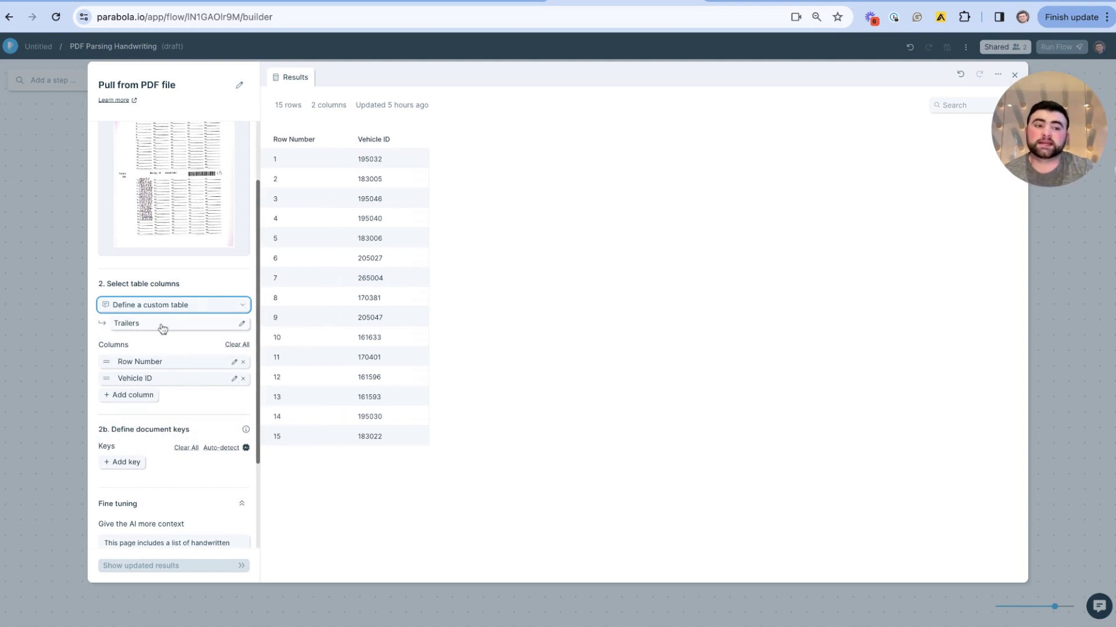
Review the Vehicle ID column's settings and the fine-tuning context given to the AI for the handwritten list
click(173, 386)
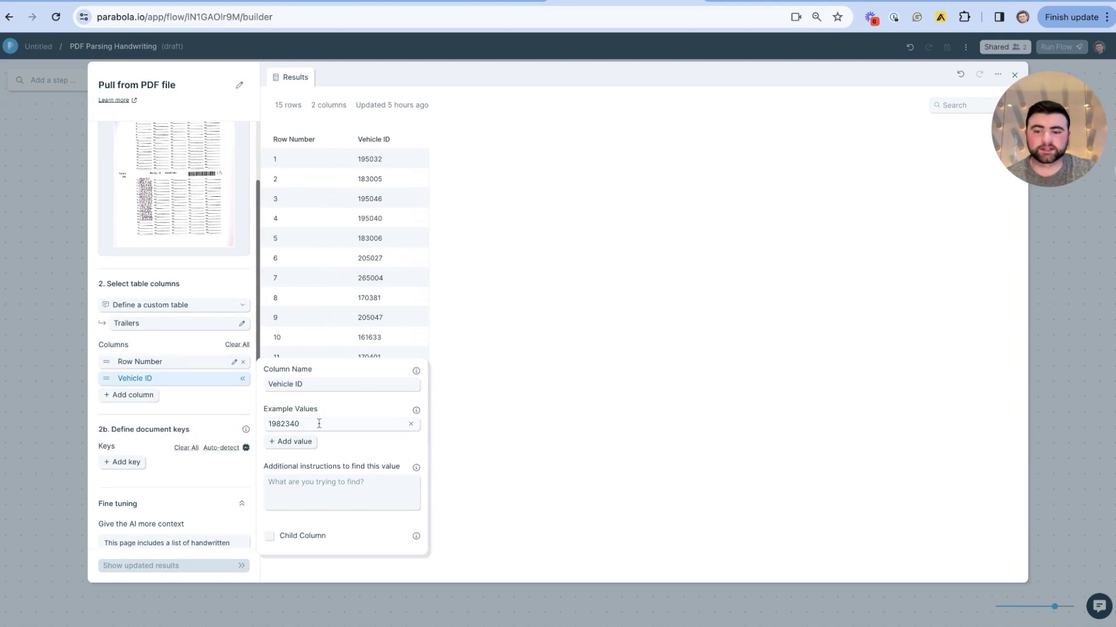
click(572, 377)
scroll(175, 416, down, 2)
click(208, 439)
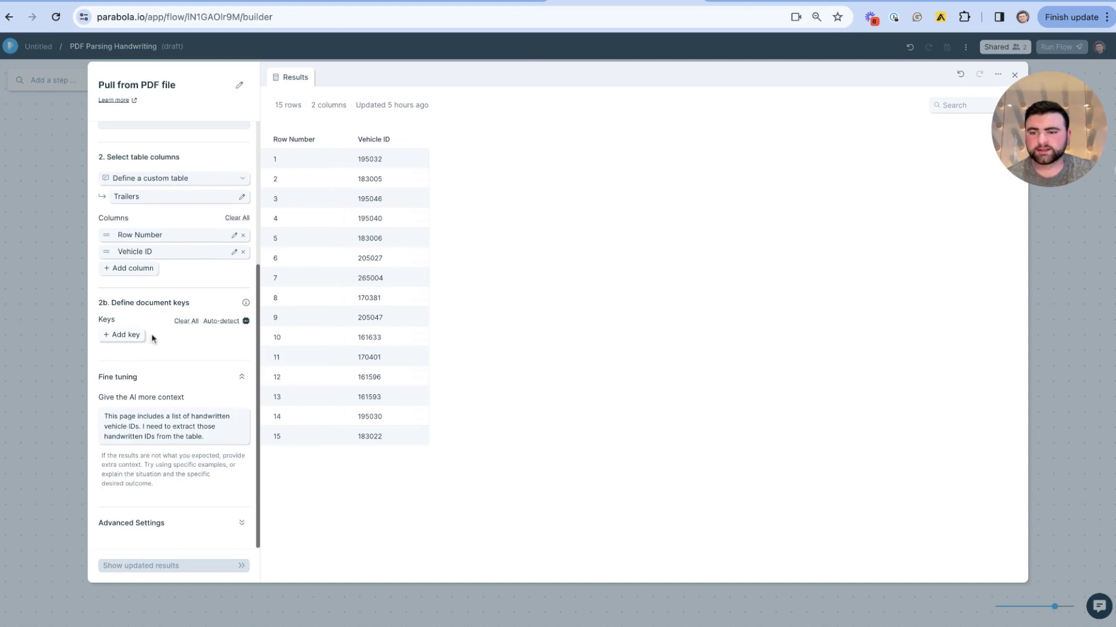
scroll(199, 352, up, 4)
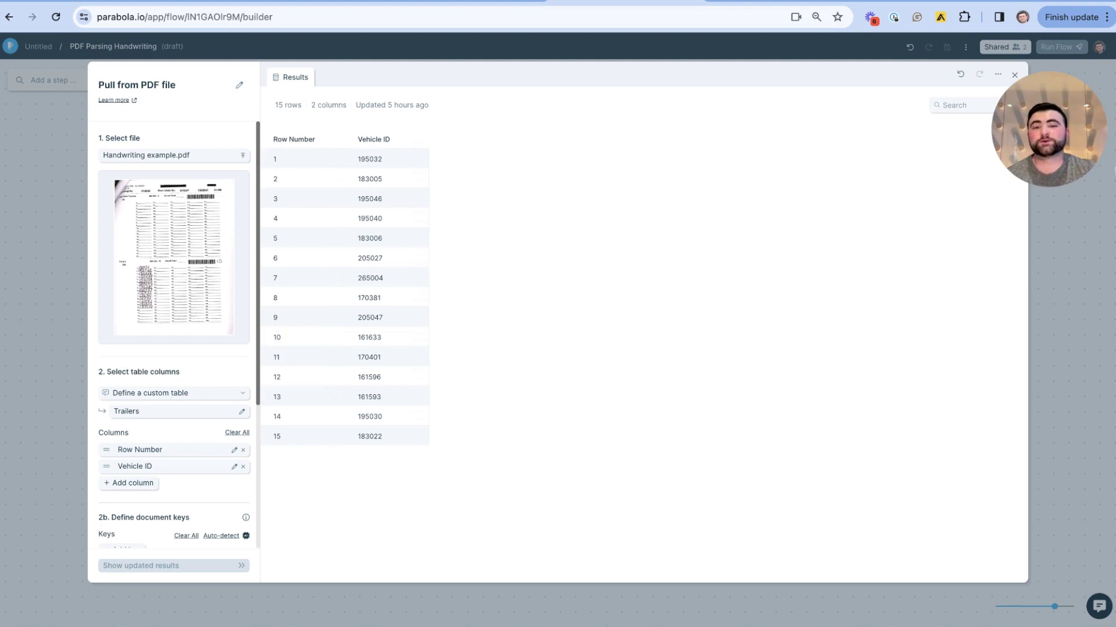
mouse_move(1019, 143)
drag(1020, 144, 970, 139)
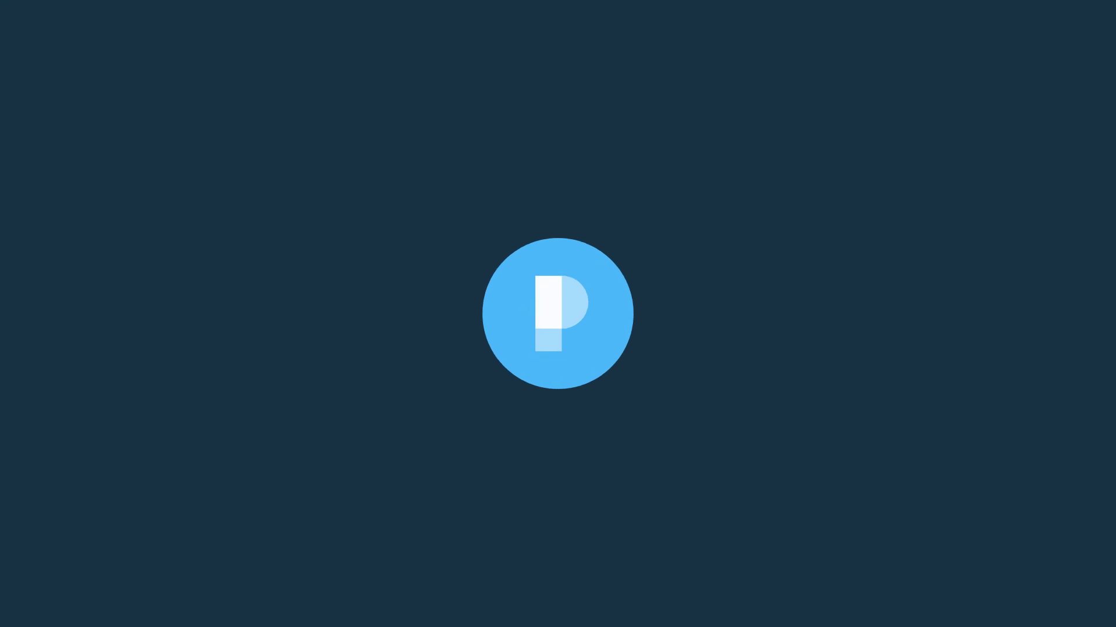